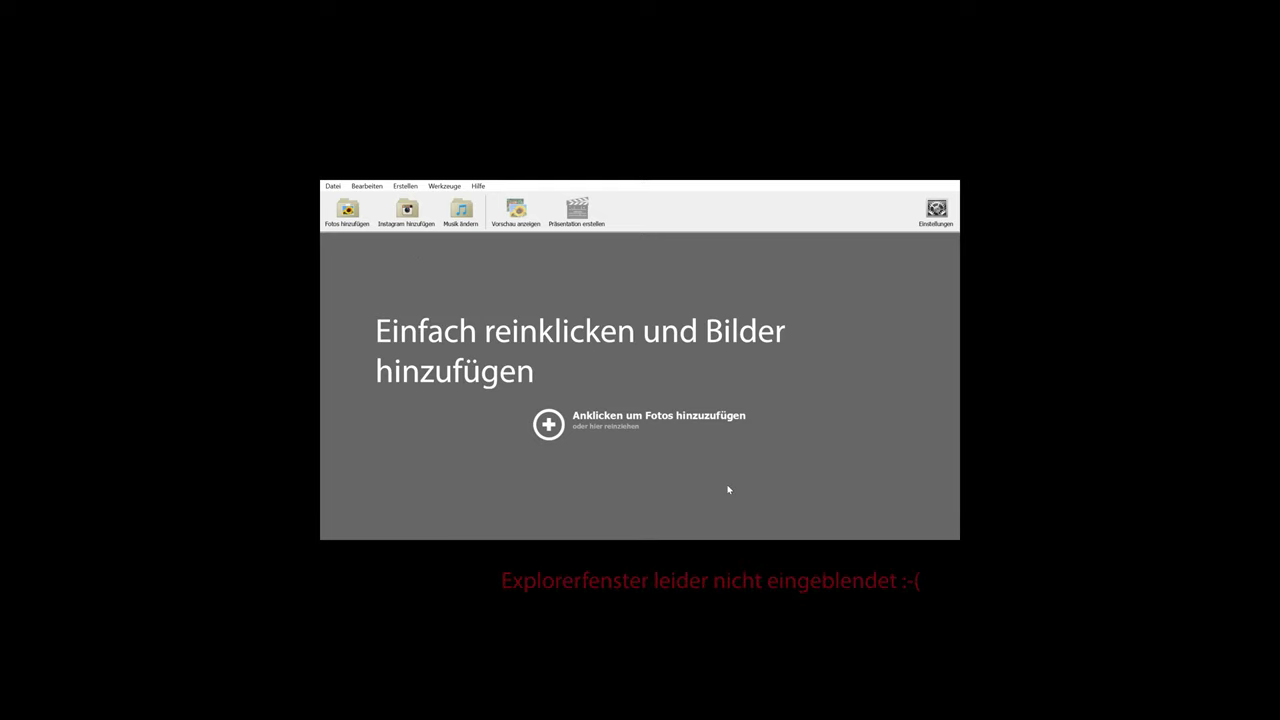
# Step: Start adding photos to the empty slideshow project
pyautogui.click(671, 495)
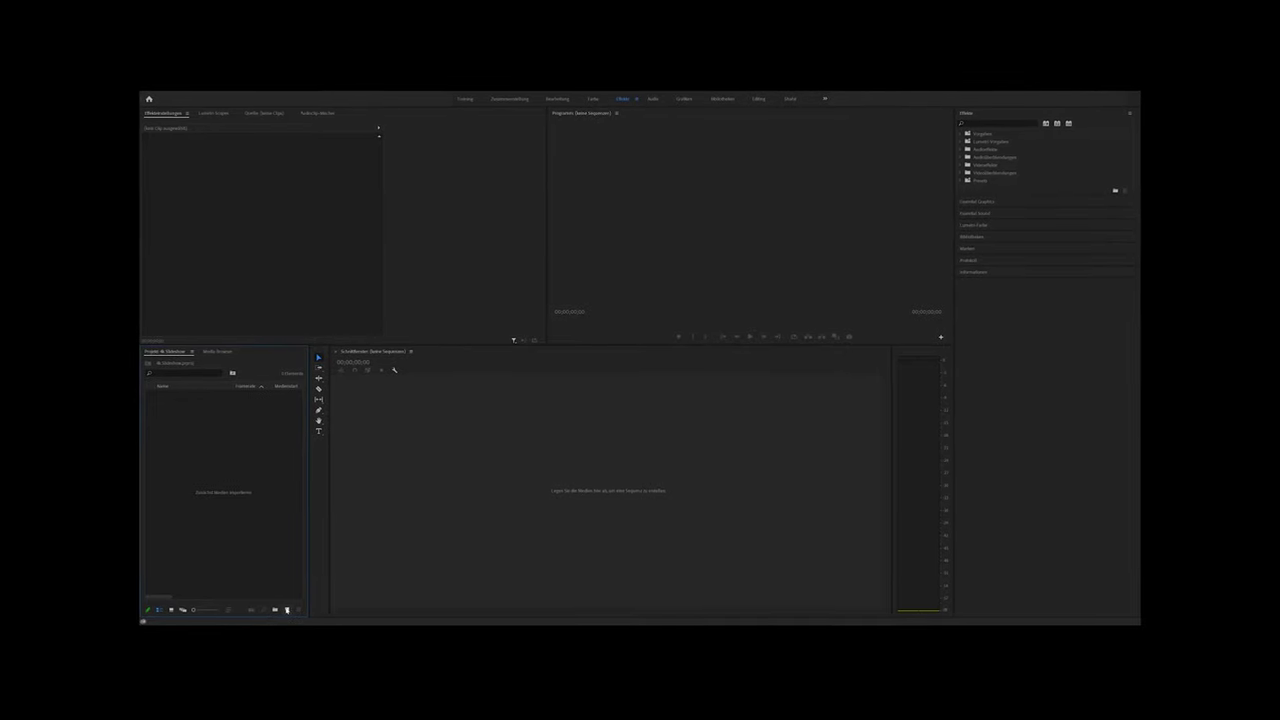
# Step: Switch to Premiere Pro and create a new sequence named Slideshow in the 4k Slideshow project
pyautogui.click(302, 522)
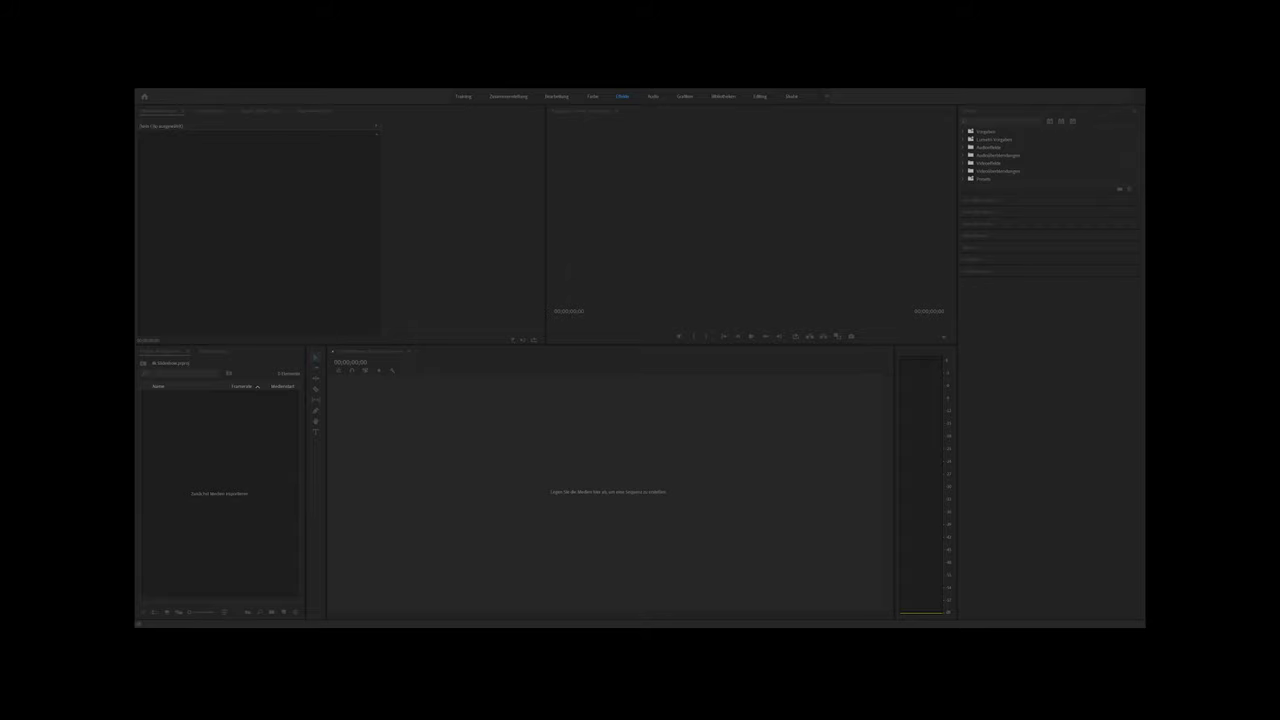
pyautogui.click(702, 493)
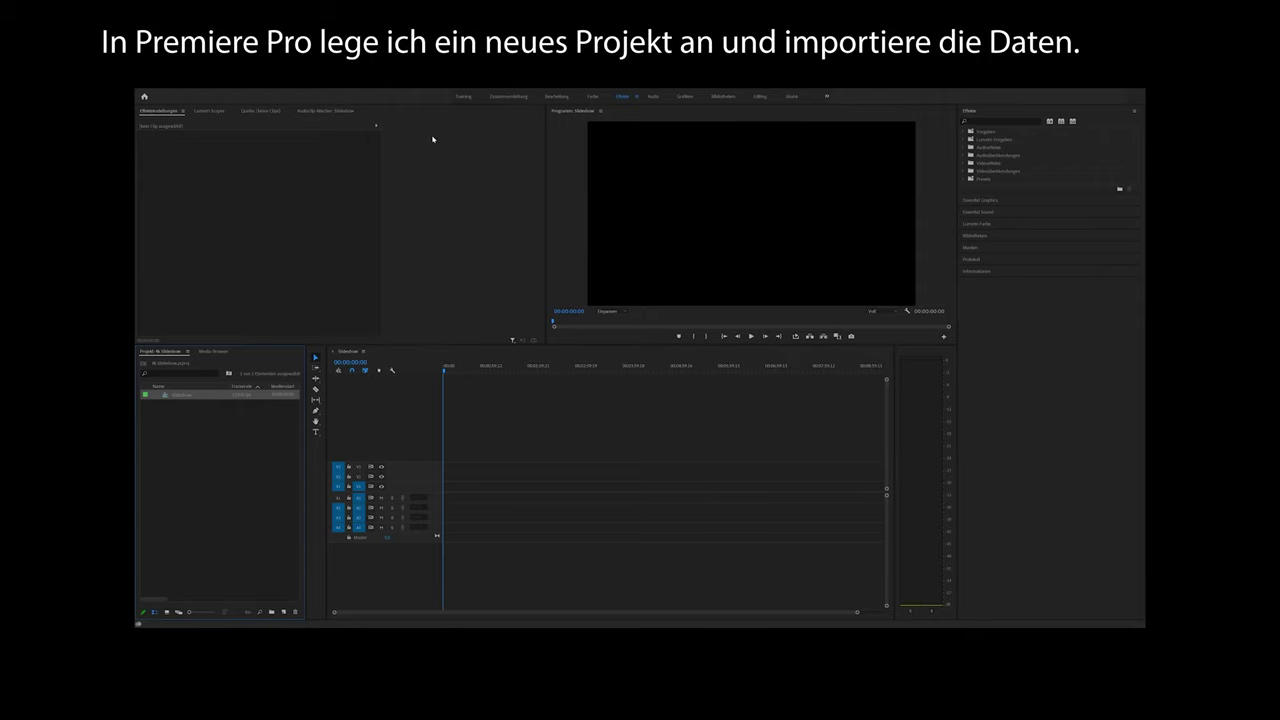
# Step: Import Transitions.prproj, Slideshow.mp4 and the best-friends music track into the project
pyautogui.hotkey('ctrl', 'i')
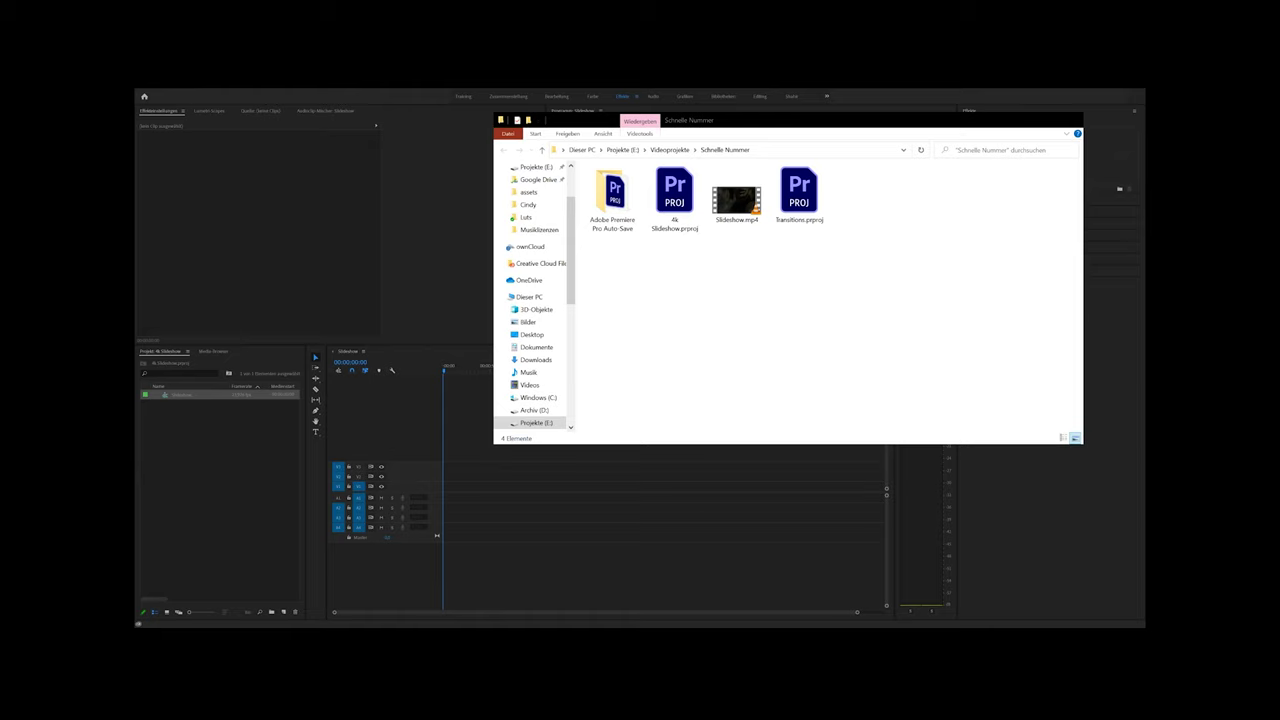
pyautogui.click(680, 210)
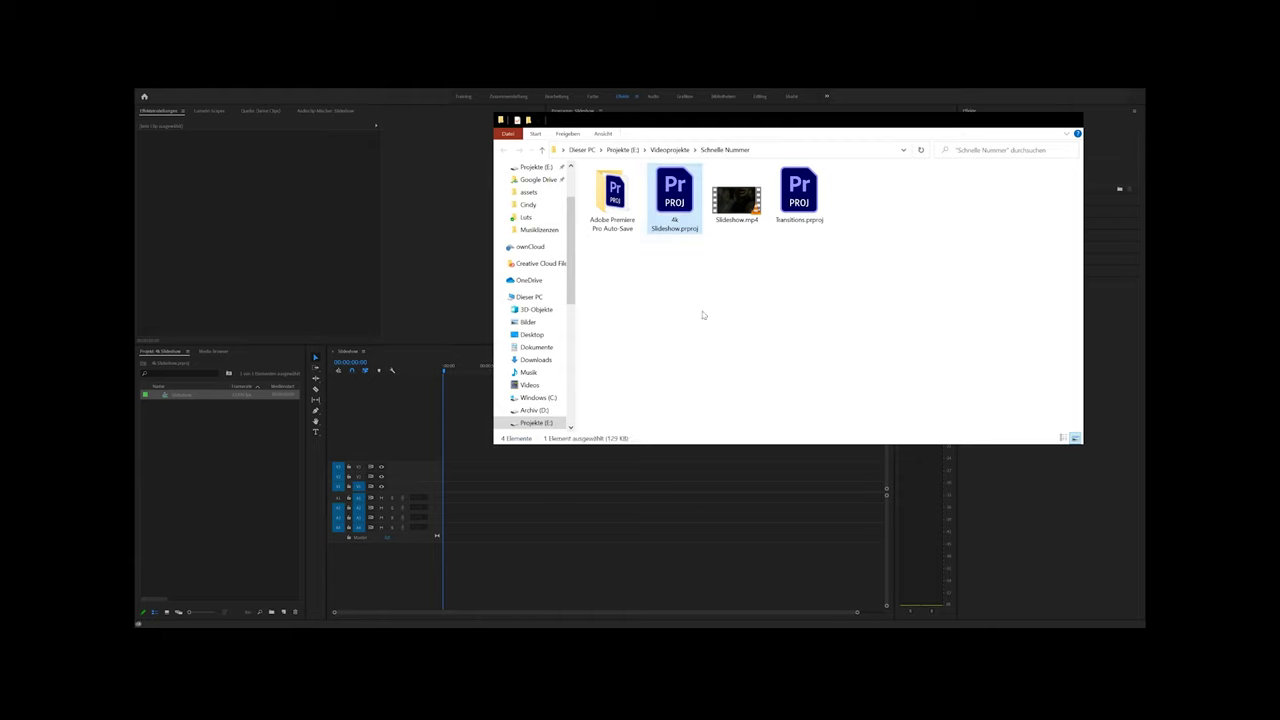
pyautogui.click(806, 203)
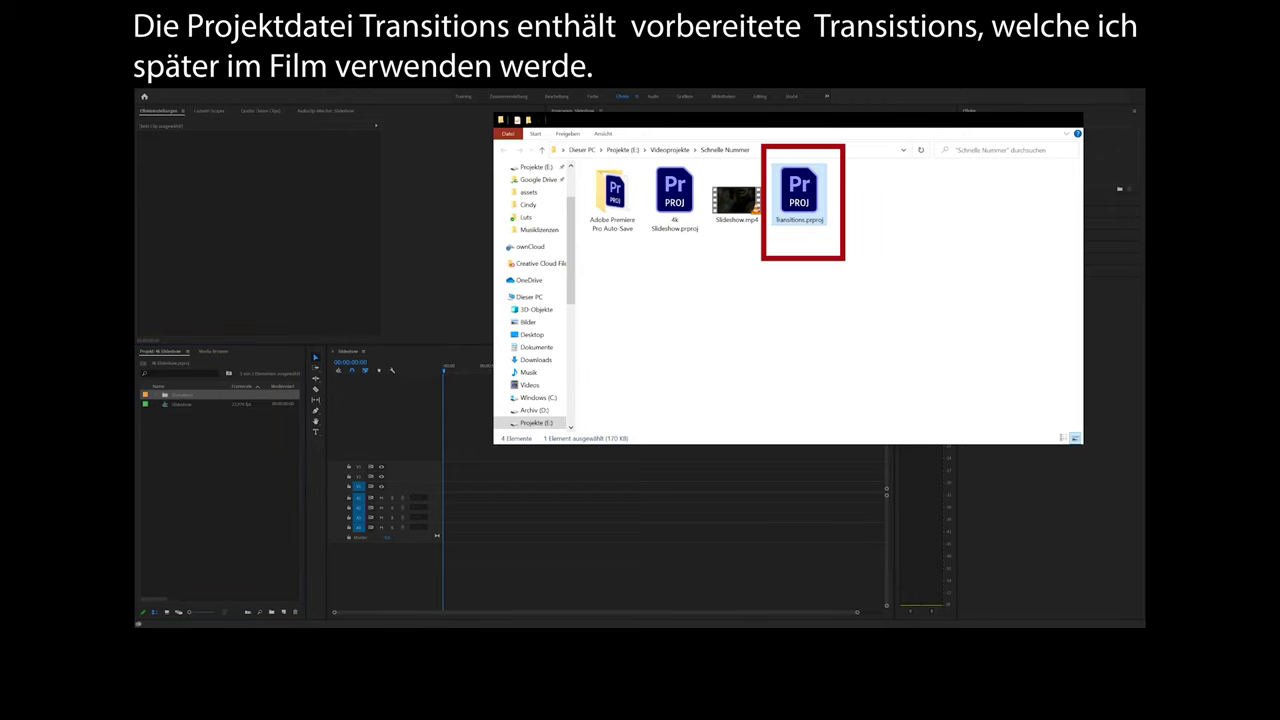
pyautogui.click(733, 204)
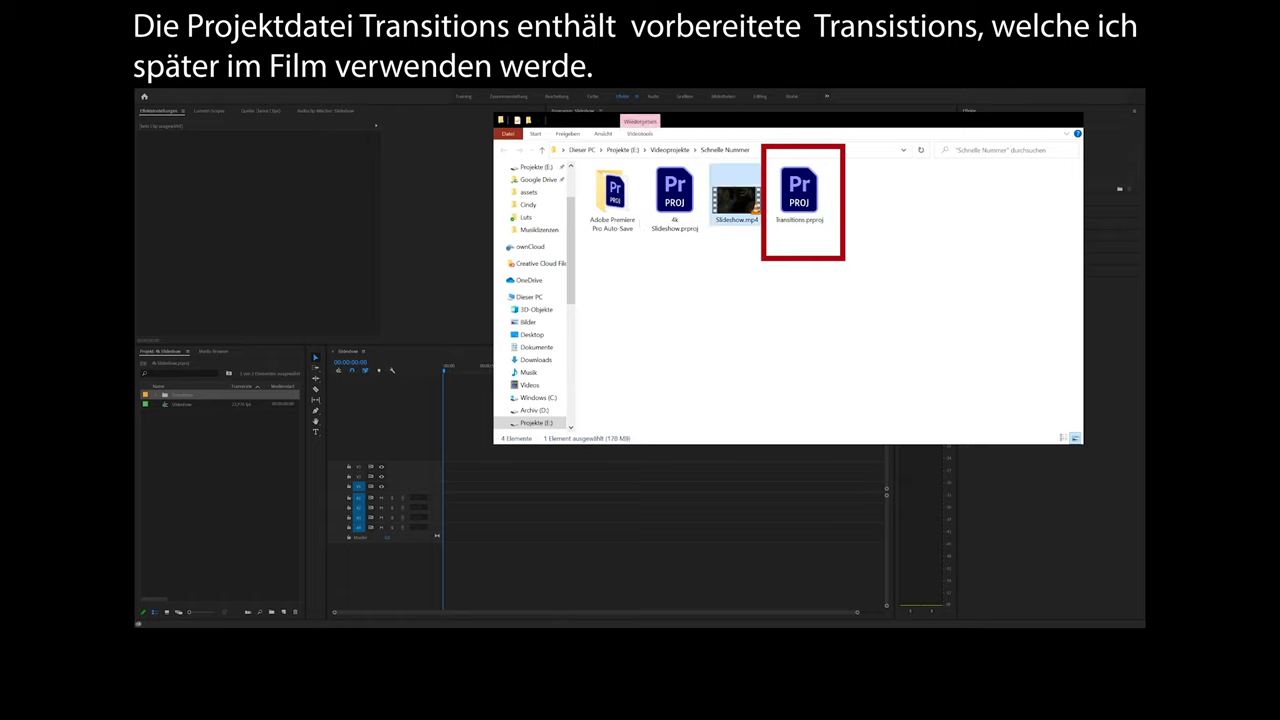
pyautogui.moveTo(736, 202); pyautogui.dragTo(220, 480)
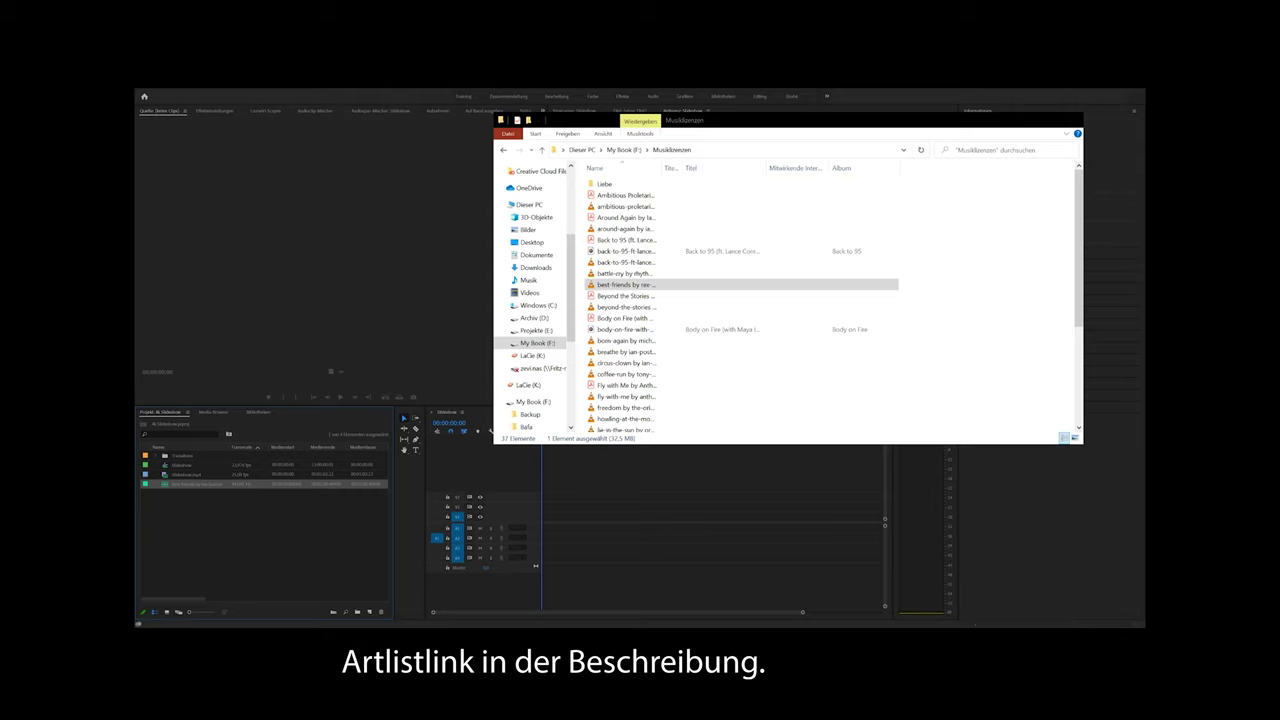
pyautogui.hotkey('alt', 'Tab')
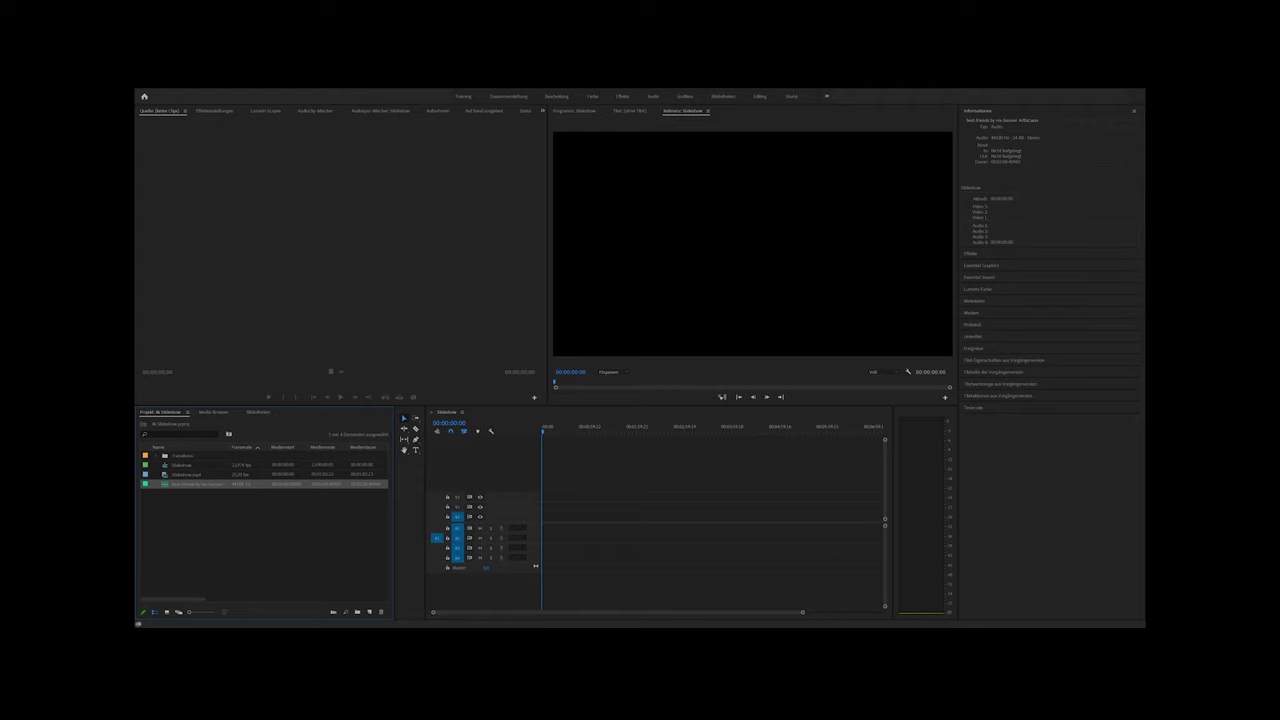
# Step: Insert the Slideshow.mp4 footage at the start of the sequence and place the contents of the Transitions sequence on the tracks above it
pyautogui.moveTo(165, 475); pyautogui.dragTo(542, 531)
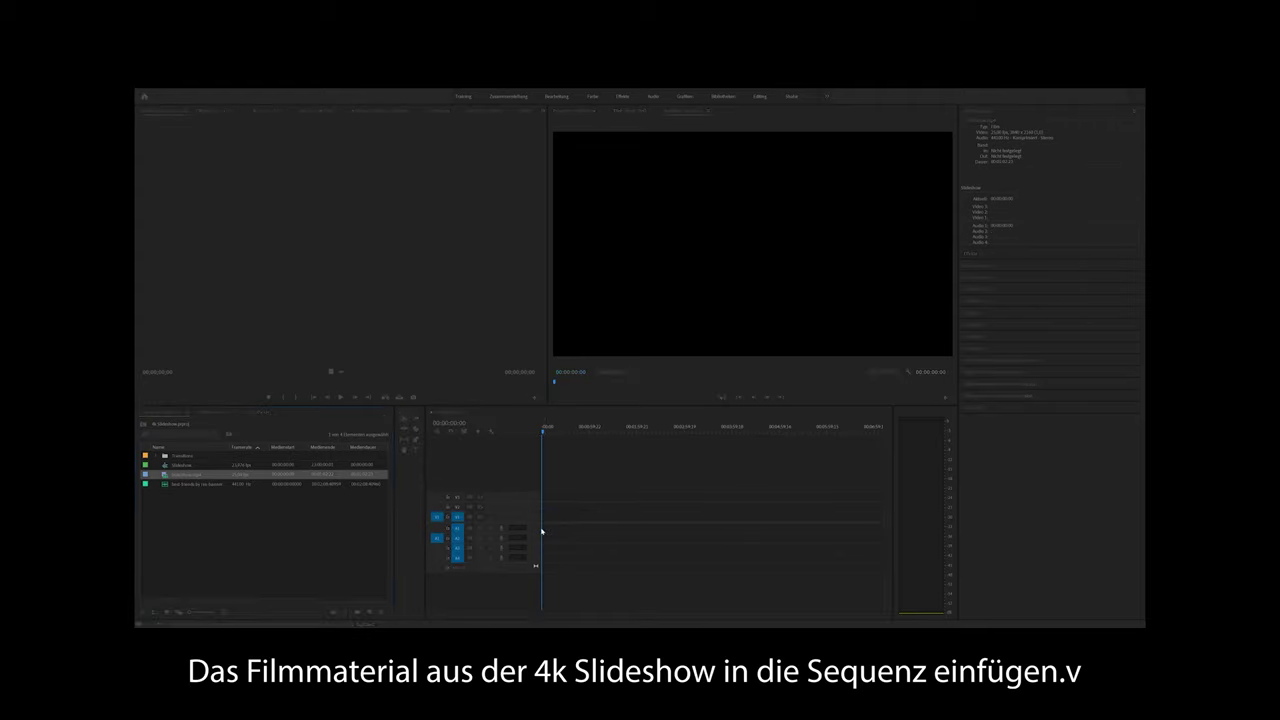
pyautogui.click(679, 373)
pyautogui.click(157, 456)
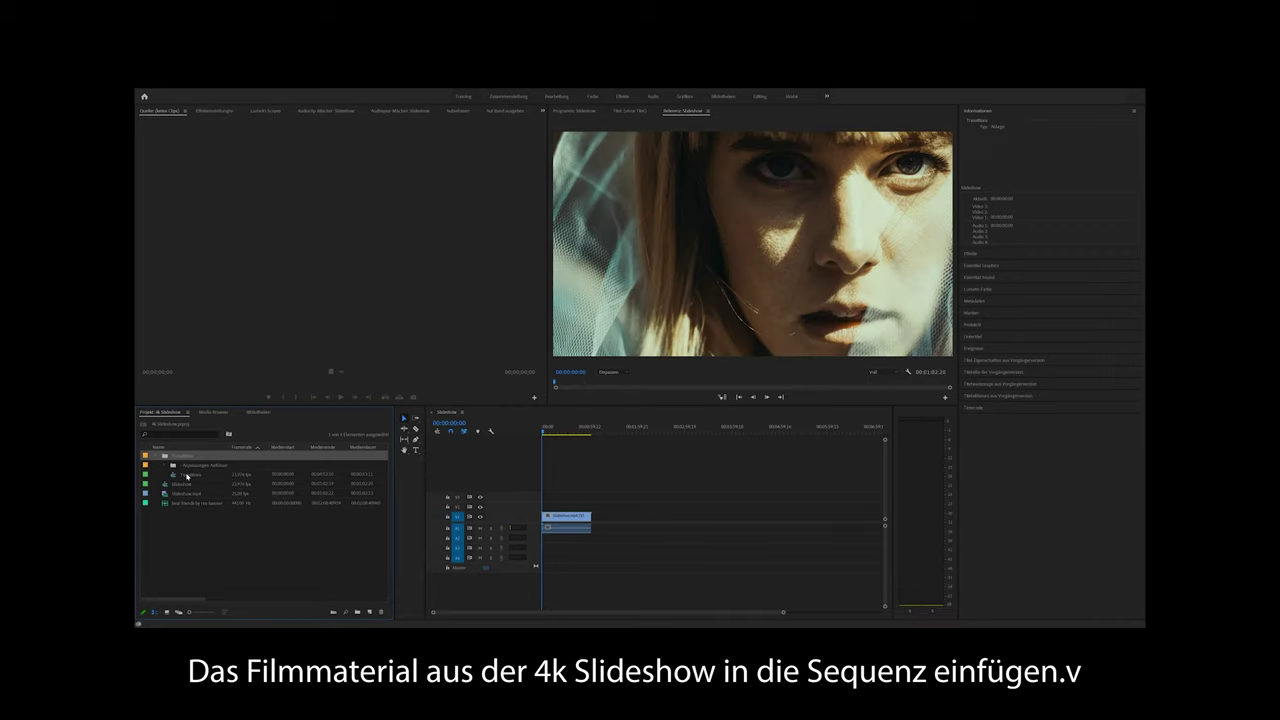
pyautogui.moveTo(188, 474); pyautogui.dragTo(546, 511)
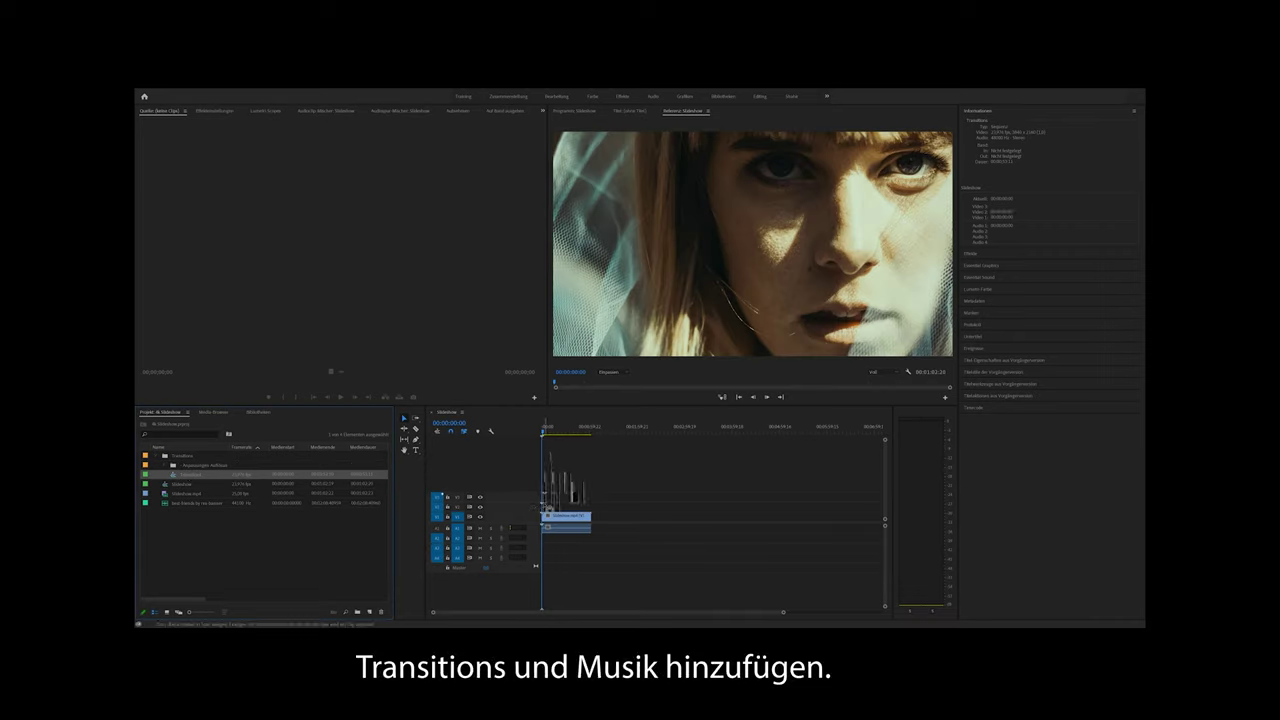
pyautogui.click(545, 508)
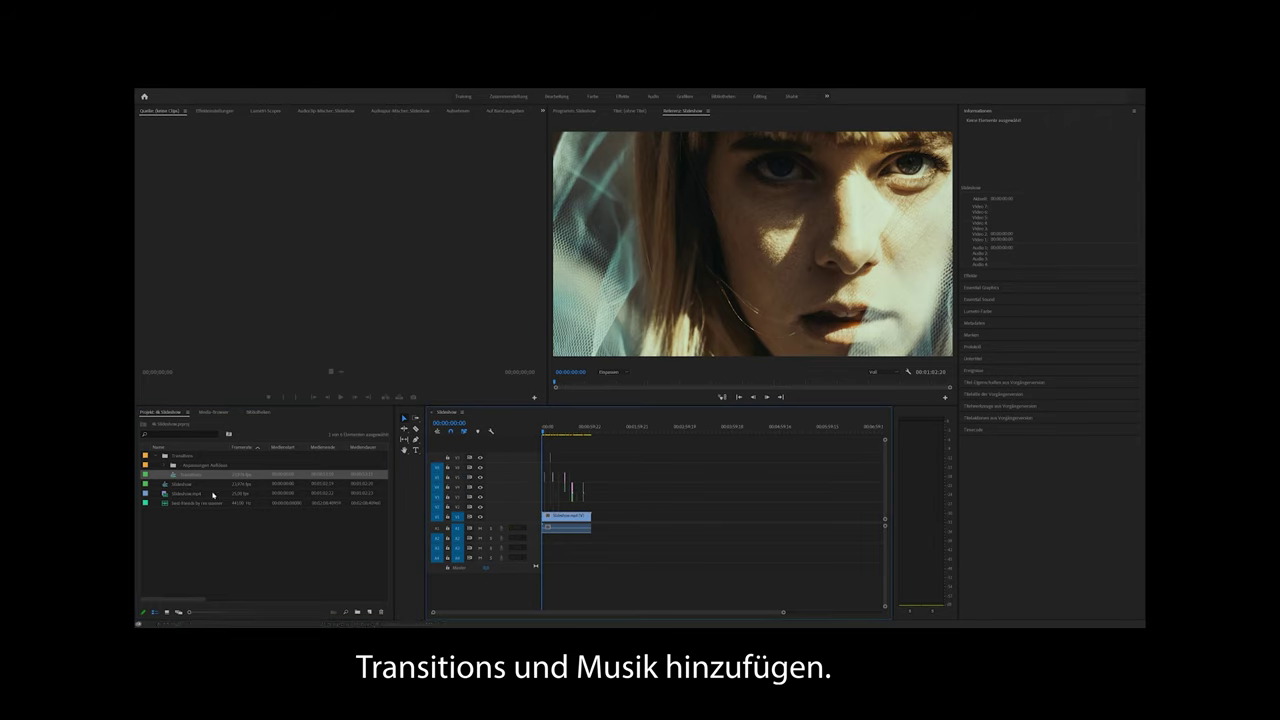
# Step: Add the best-friends music to the second audio track from the sequence start and play the result
pyautogui.moveTo(169, 507); pyautogui.dragTo(530, 541)
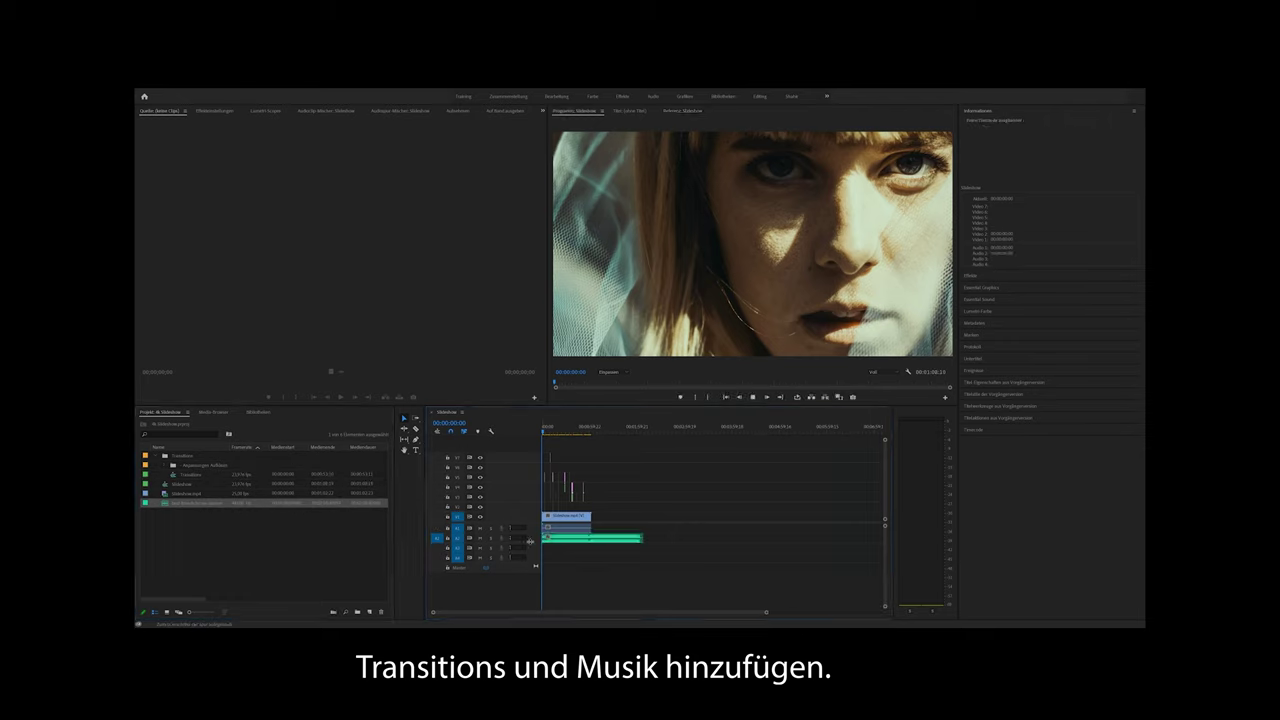
pyautogui.press('space')
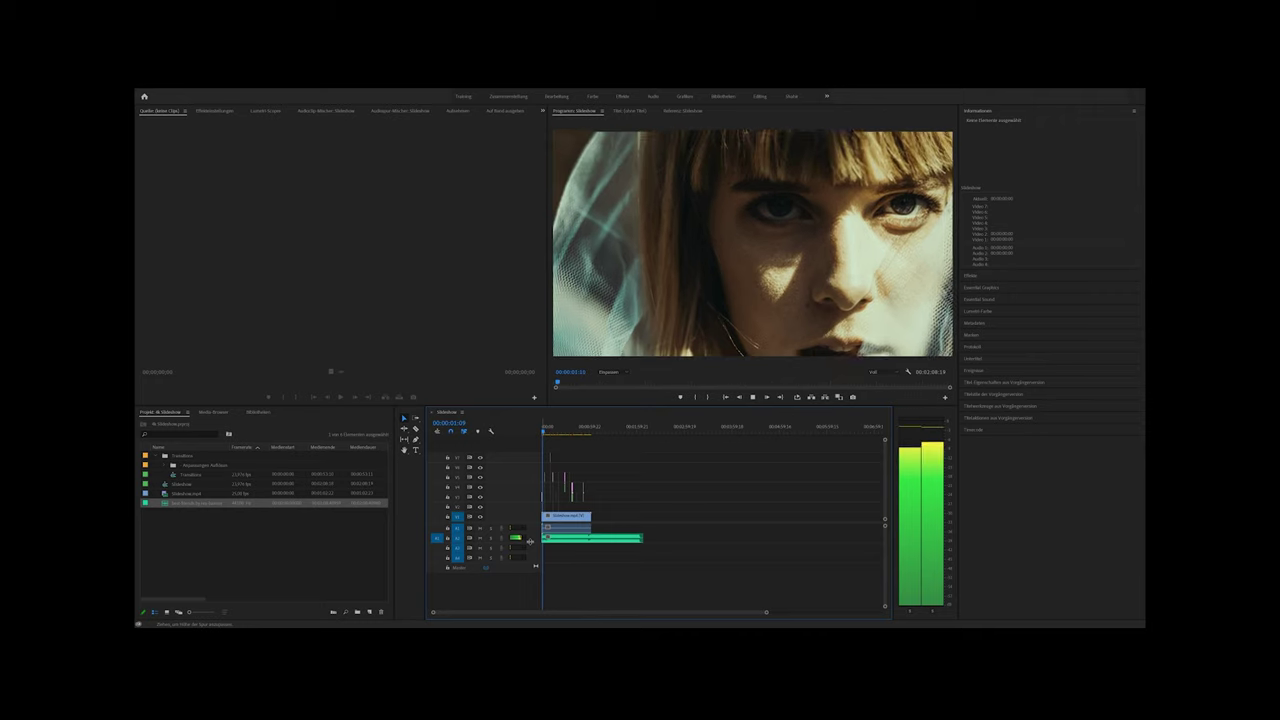
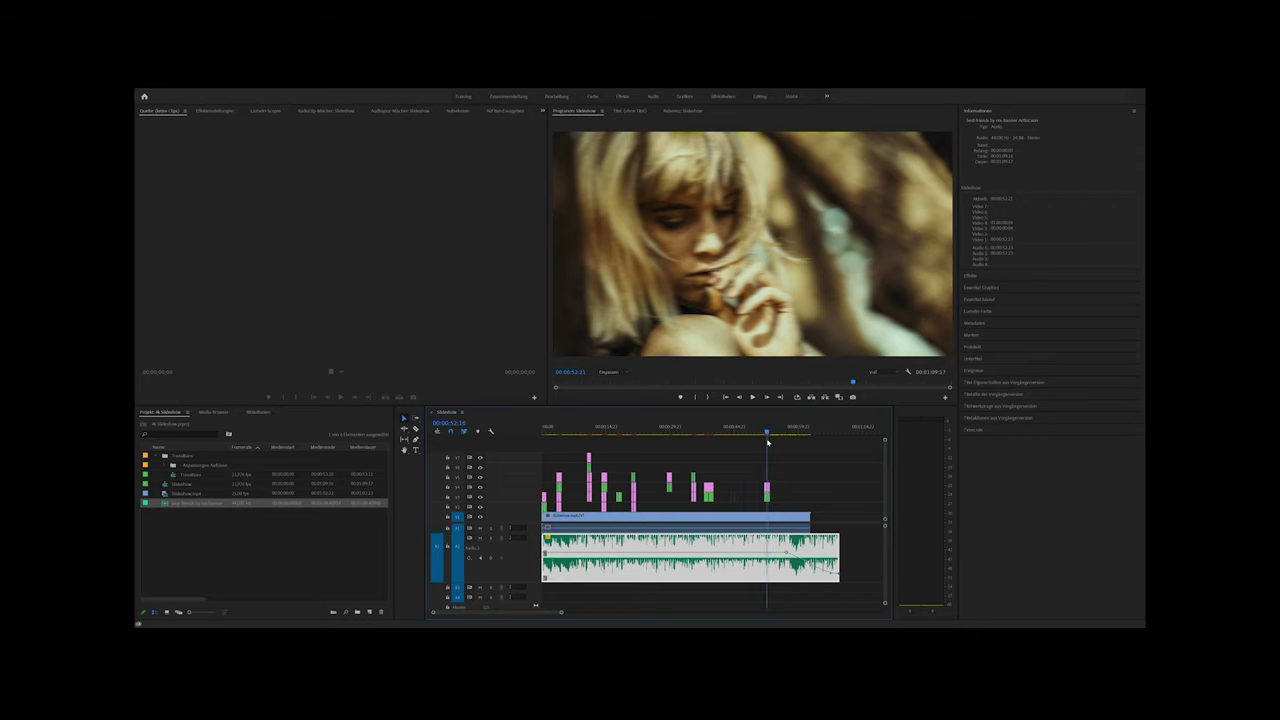
# Step: Find the photo change at 00:00:51:00 and move the last transition stack onto it
pyautogui.moveTo(766, 442); pyautogui.dragTo(758, 446)
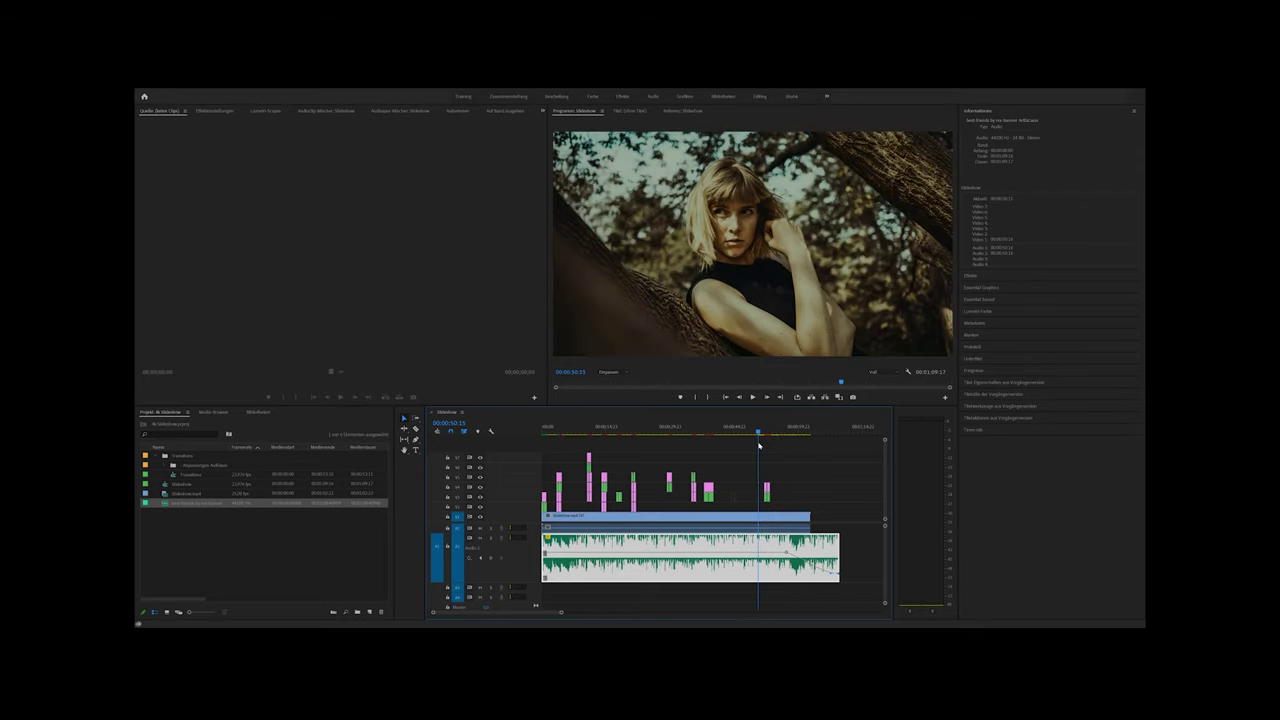
pyautogui.moveTo(759, 446); pyautogui.dragTo(760, 449)
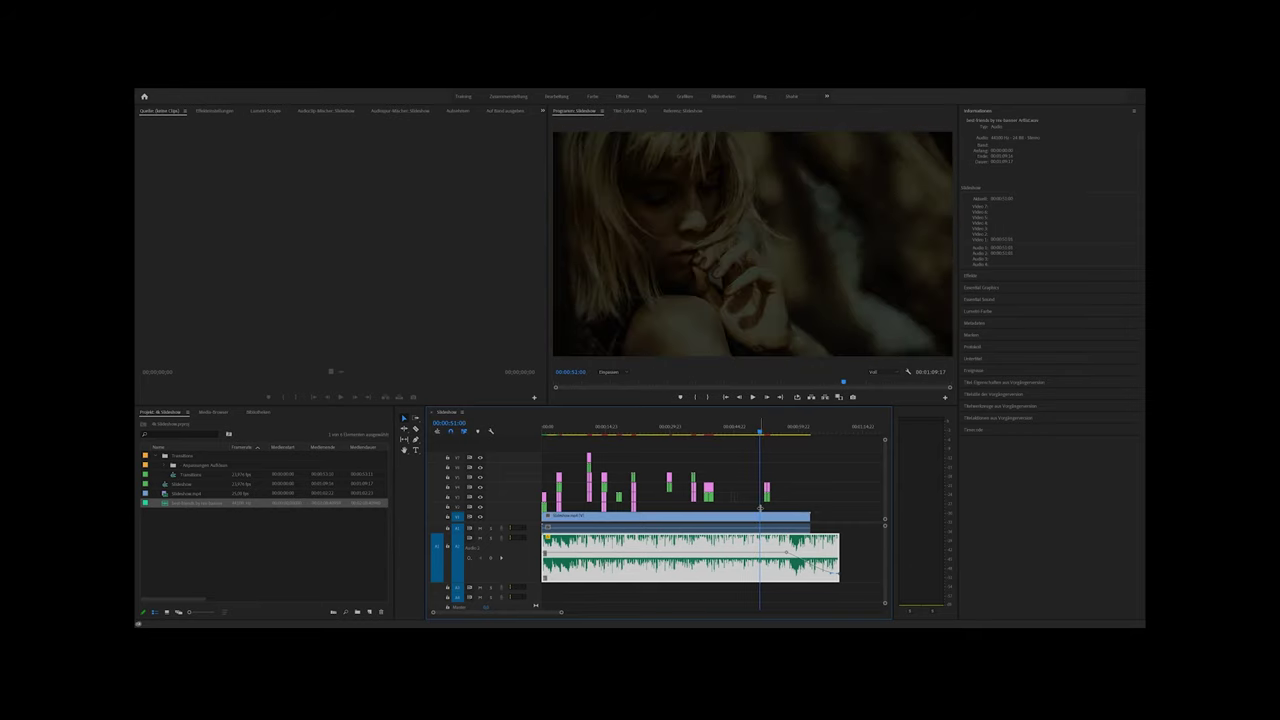
pyautogui.press('Left')
pyautogui.press('Left')
pyautogui.press('Left')
pyautogui.press('Left')
pyautogui.press('Left')
pyautogui.press('Left')
pyautogui.press('Left')
pyautogui.press('Left')
pyautogui.press('Left')
pyautogui.press('Right')
pyautogui.press('Right')
pyautogui.press('Right')
pyautogui.press('Right')
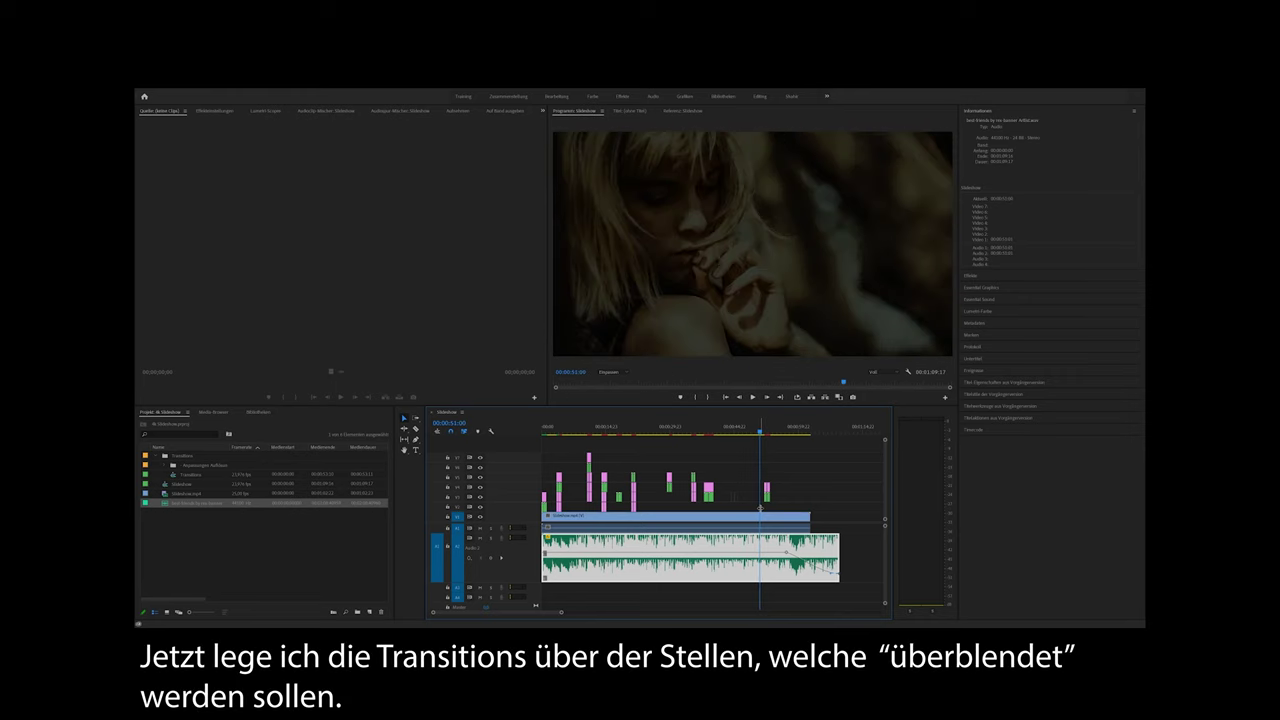
pyautogui.moveTo(785, 510); pyautogui.dragTo(765, 491)
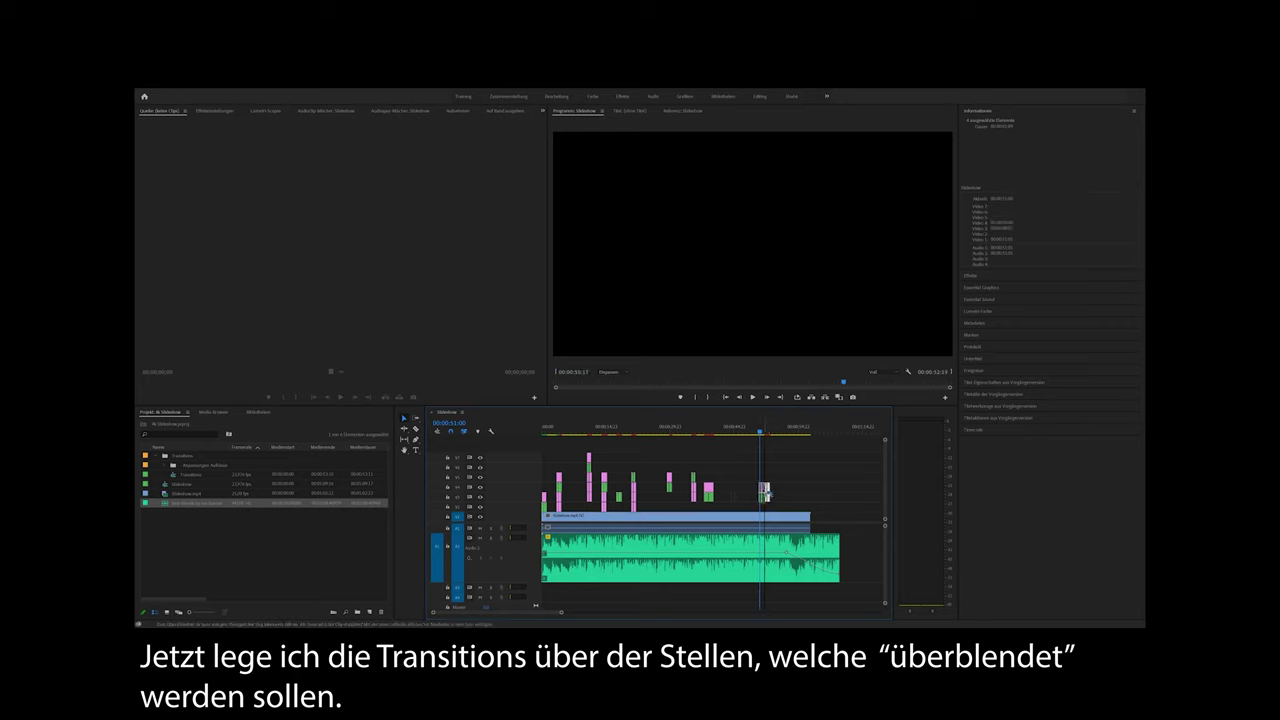
# Step: Move the pink-and-green transition stack in the middle of the timeline onto the photo change at 00:00:32:22
pyautogui.click(762, 432)
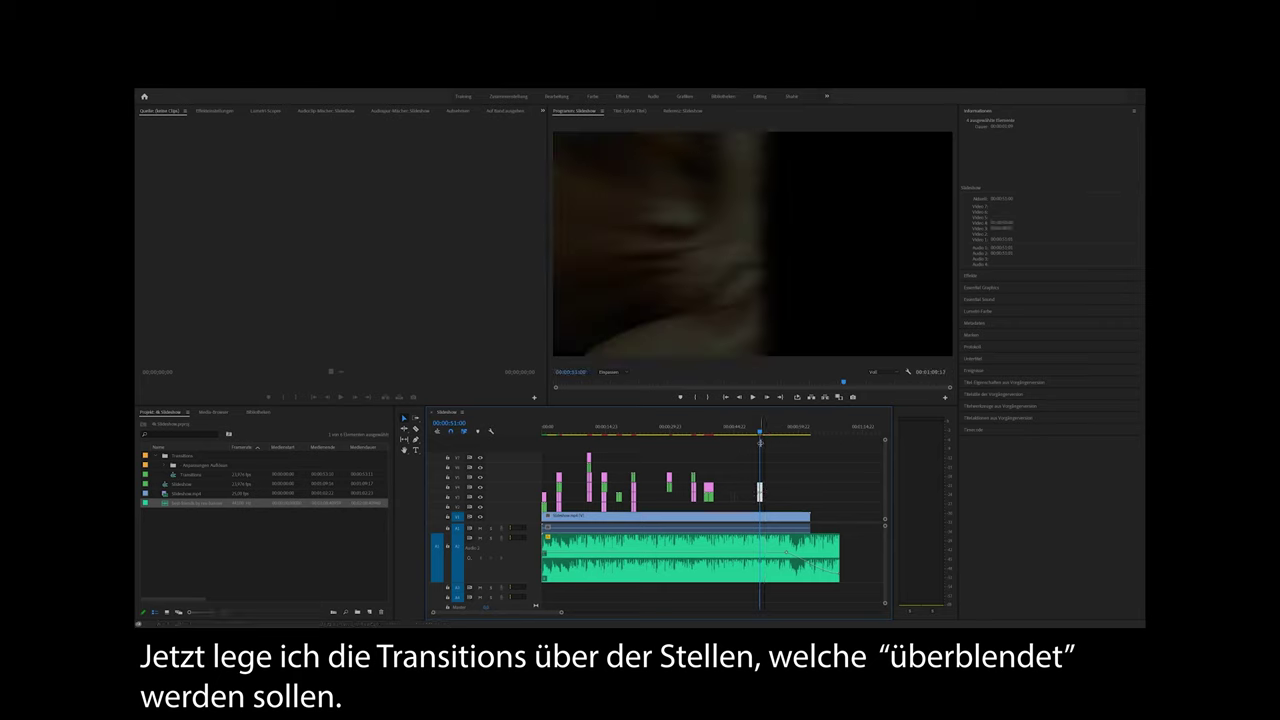
pyautogui.moveTo(762, 436); pyautogui.dragTo(684, 445)
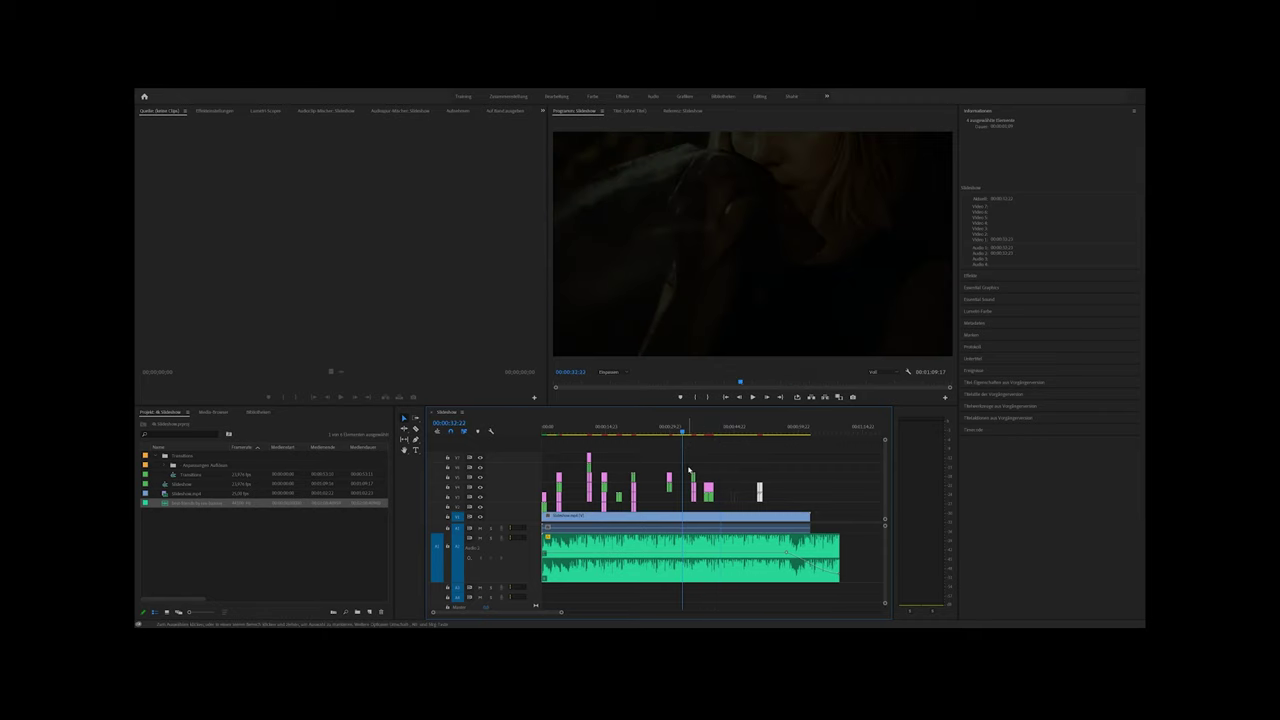
pyautogui.click(692, 482)
pyautogui.moveTo(694, 498); pyautogui.dragTo(682, 498)
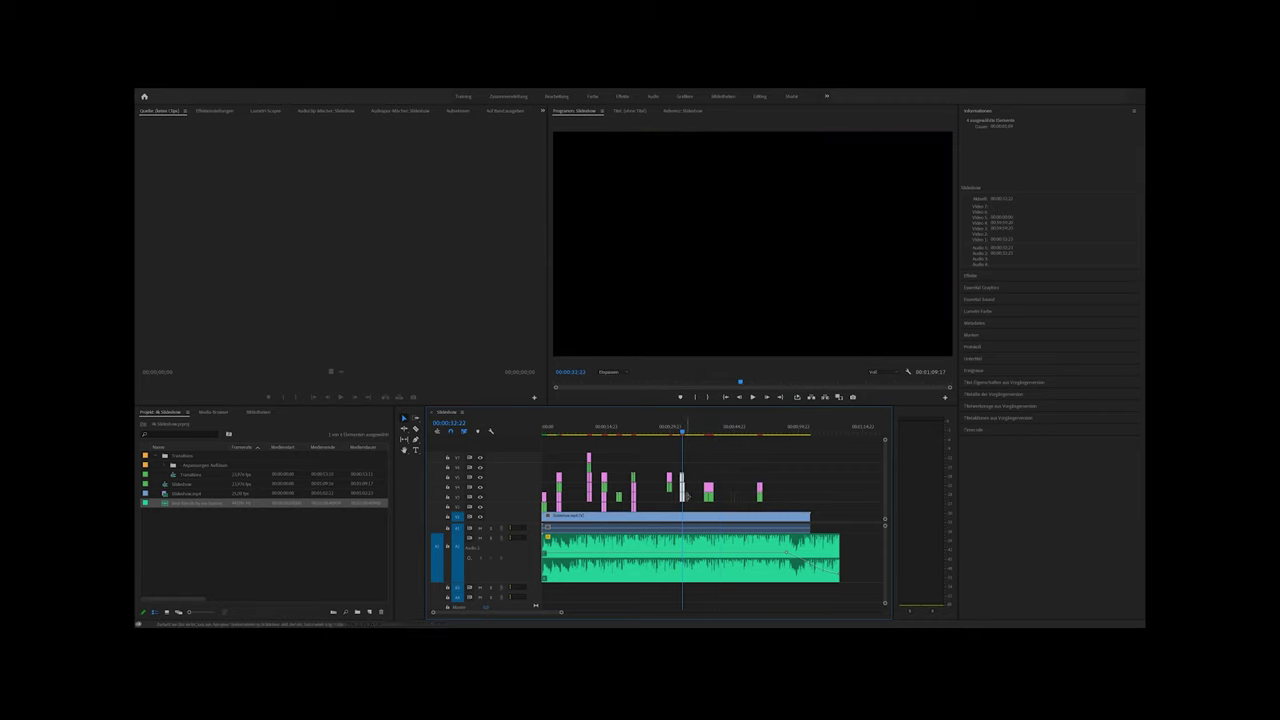
# Step: Shift the wide transition pair earlier onto its photo change and align the tall transition stack at 00:00:24:00
pyautogui.click(710, 434)
pyautogui.scroll(-1, 714, 440)
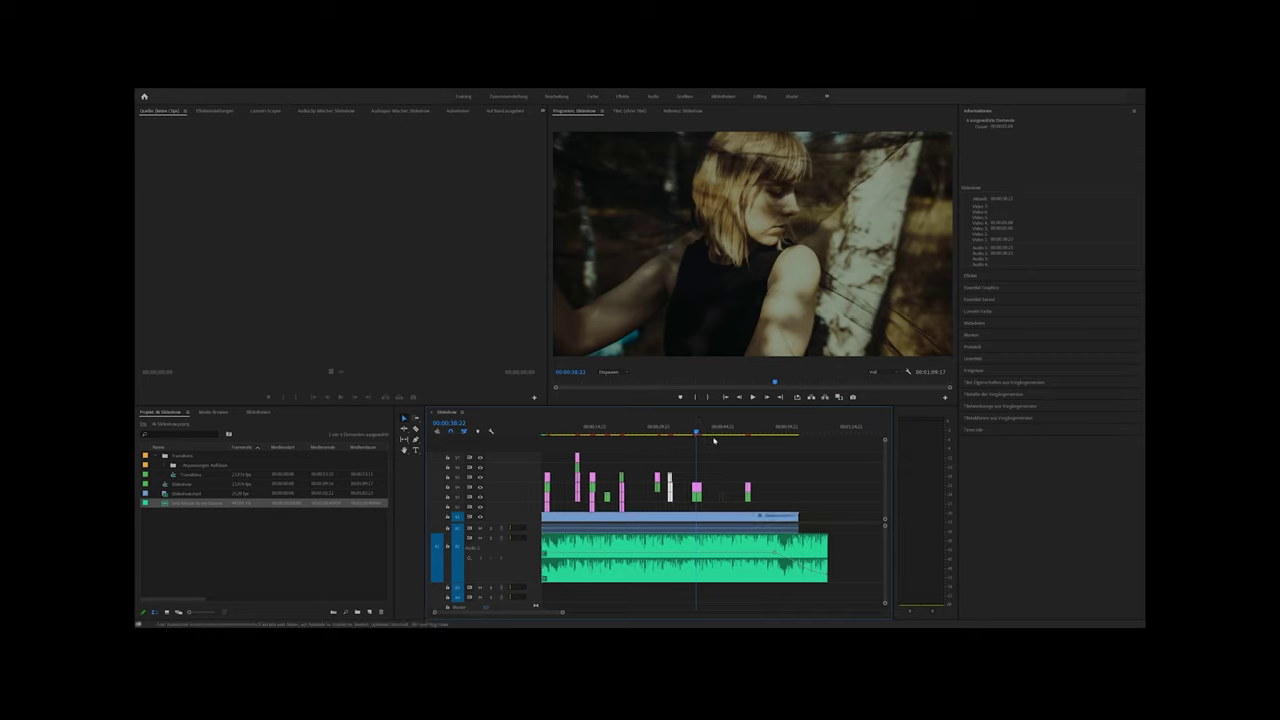
pyautogui.moveTo(696, 435); pyautogui.dragTo(633, 498)
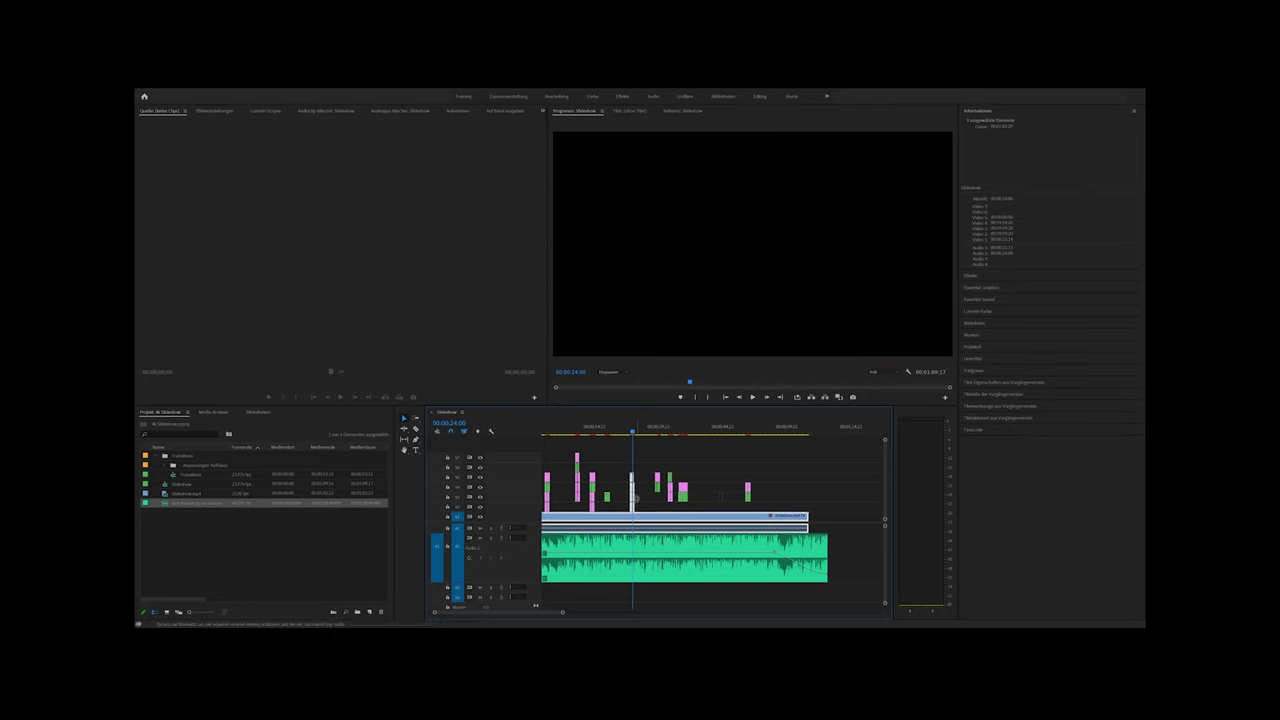
# Step: Find the photo change at about 00:00:20:19 and move the single green transition clip onto it
pyautogui.moveTo(622, 434); pyautogui.dragTo(616, 434)
pyautogui.press('Right')
pyautogui.press('Right')
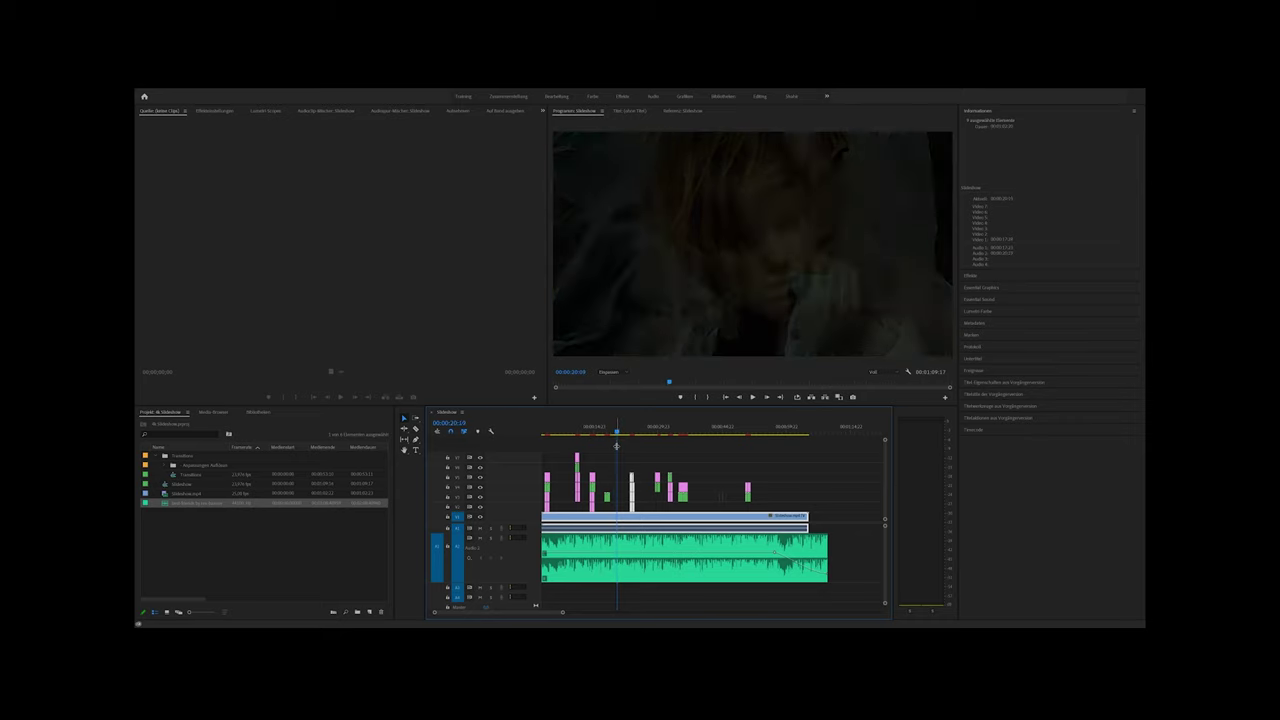
pyautogui.press('Right')
pyautogui.press('Left')
pyautogui.press('Left')
pyautogui.moveTo(603, 479)
pyautogui.mouseDown()
pyautogui.moveTo(615, 511)
pyautogui.moveTo(618, 498)
pyautogui.mouseUp()
# Step: Move the two transition stacks preceding the single green clip onto their photo changes
pyautogui.moveTo(617, 434); pyautogui.dragTo(597, 508)
pyautogui.moveTo(592, 488); pyautogui.dragTo(604, 488)
pyautogui.moveTo(596, 434); pyautogui.dragTo(594, 503)
pyautogui.scroll(1, 564, 490)
# Step: Undo the move that displaced the footage and place the first tall transition stack at about 00:00:05:08
pyautogui.moveTo(598, 435); pyautogui.dragTo(580, 511)
pyautogui.click(556, 437)
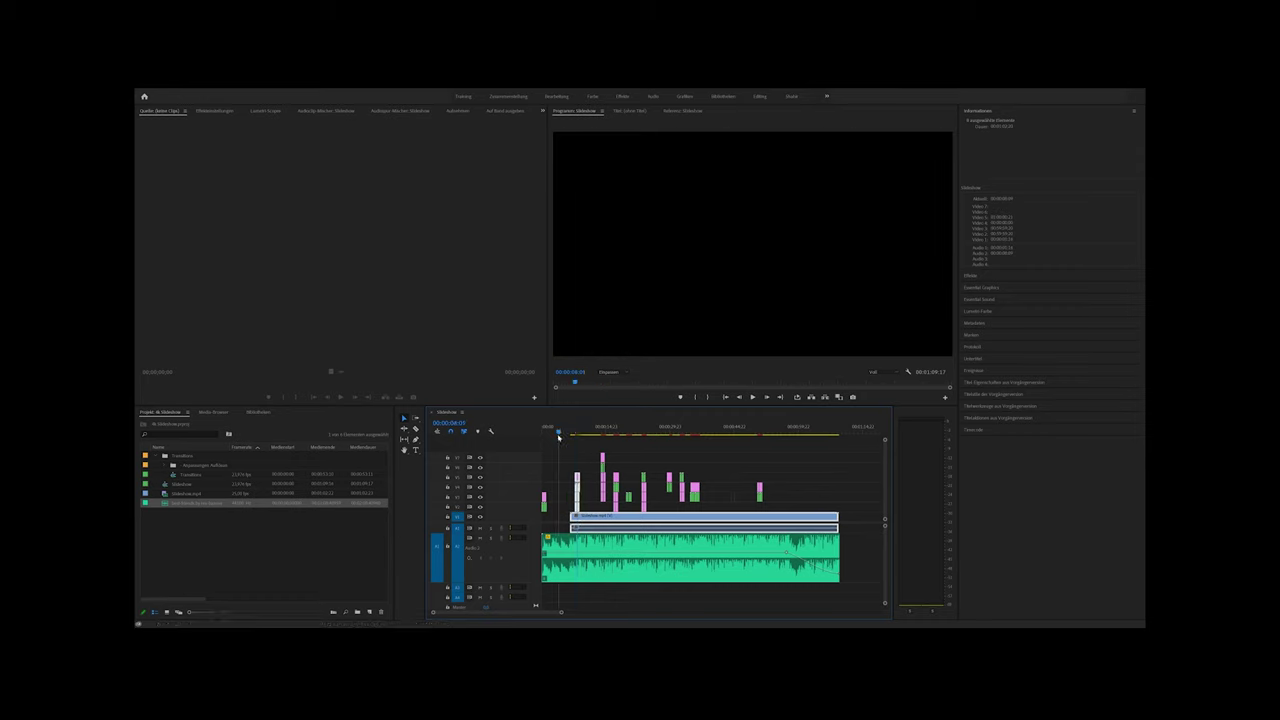
pyautogui.hotkey('ctrl', 'z')
pyautogui.moveTo(557, 435); pyautogui.dragTo(566, 484)
# Step: Move the transition clips from the start of the timeline onto the final photo change at 00:00:59:12
pyautogui.click(588, 460)
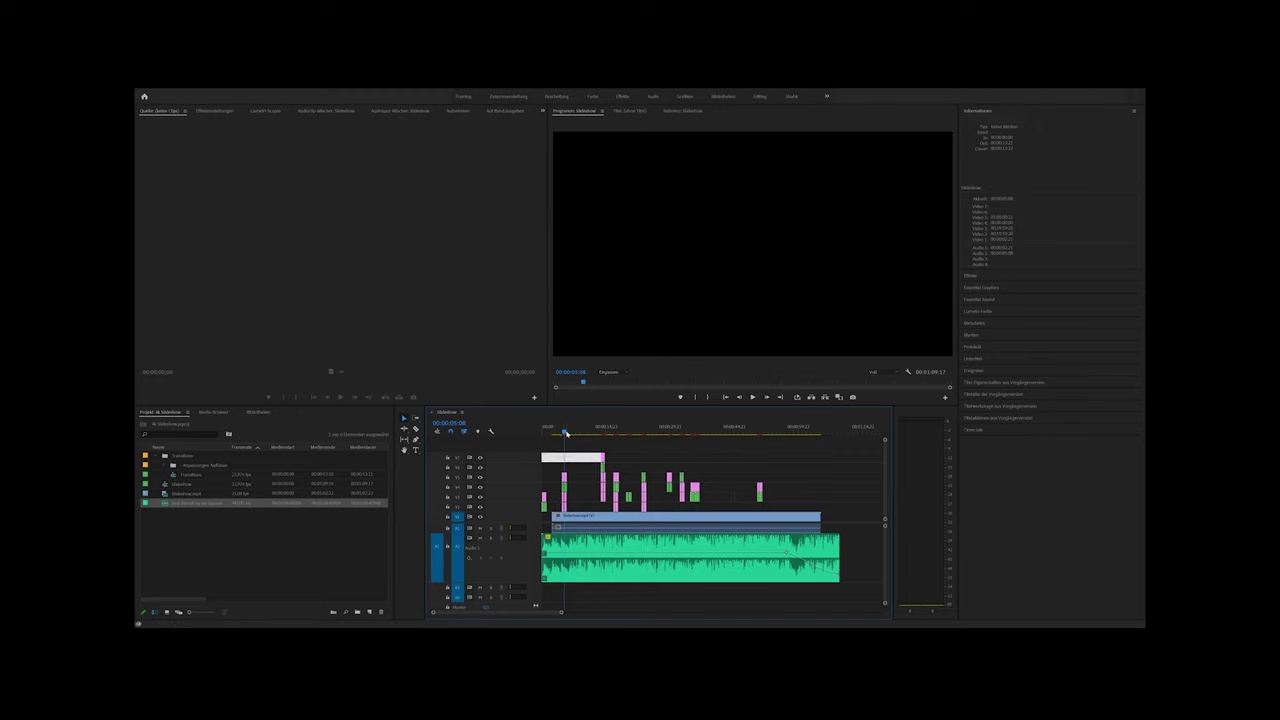
pyautogui.click(717, 430)
pyautogui.moveTo(717, 454); pyautogui.dragTo(797, 457)
pyautogui.moveTo(549, 484); pyautogui.dragTo(797, 492)
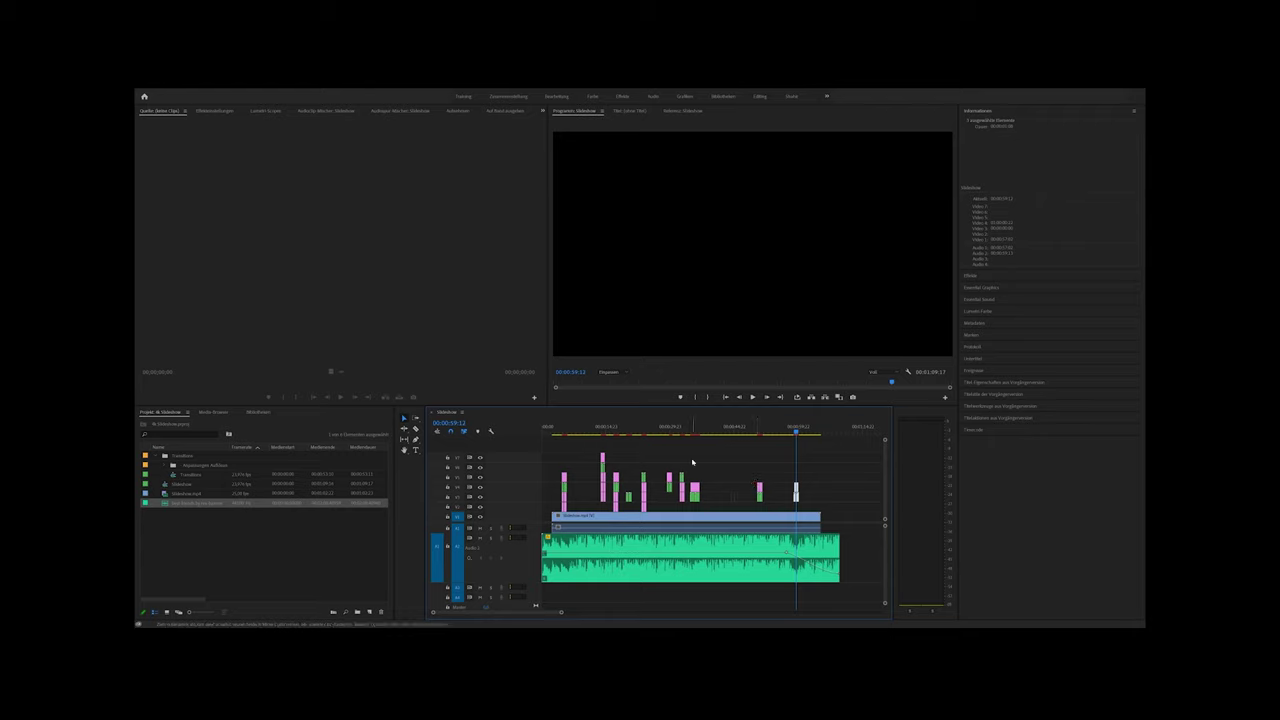
# Step: Switch to the graphics workspace, place the Cinematic Titles 4K template on a new top track at the sequence start and preview it
pyautogui.click(684, 96)
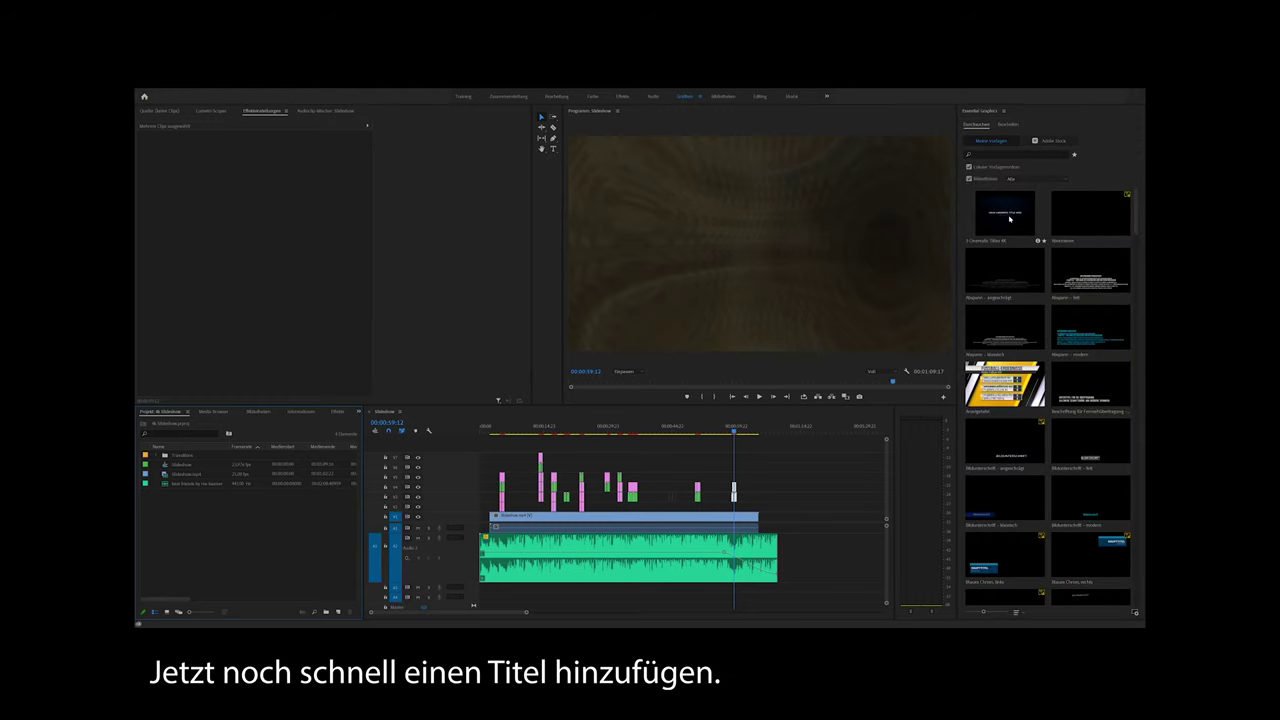
pyautogui.moveTo(1005, 215); pyautogui.dragTo(508, 448)
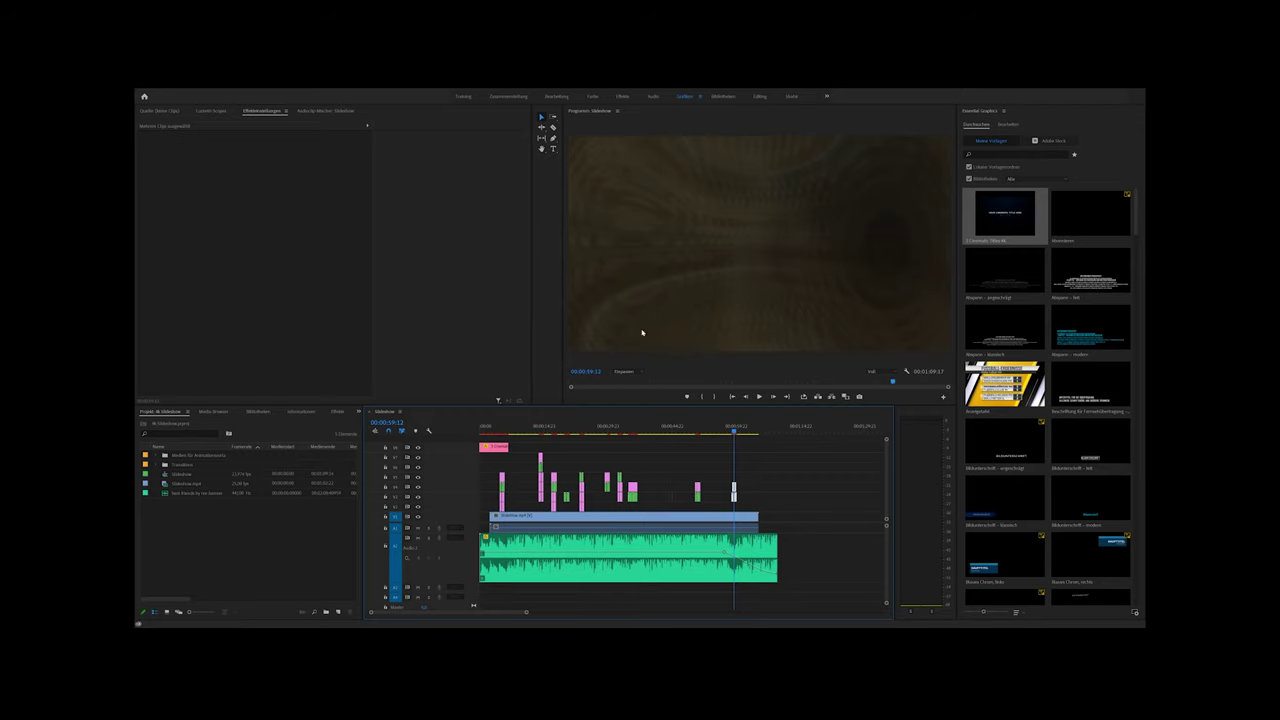
pyautogui.click(583, 385)
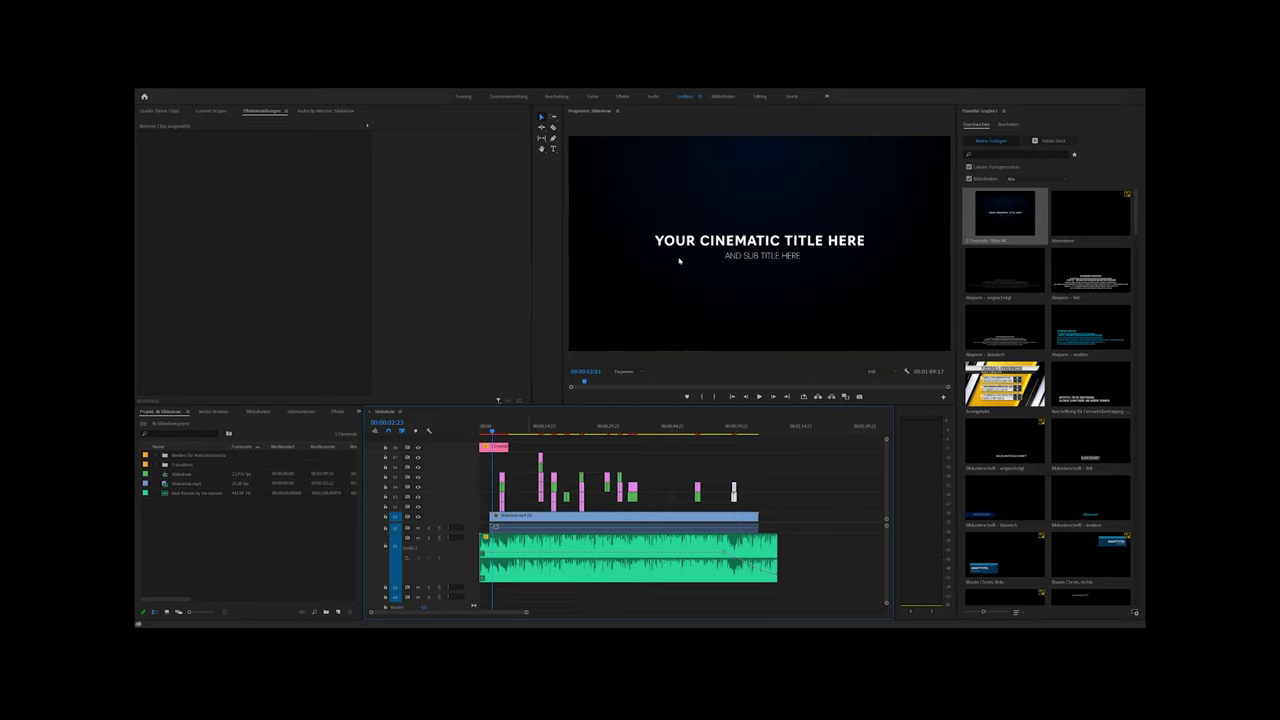
# Step: Set the template's main title to the surname plus "Schnelle Nummer" and its subtitle to "4k Slideshow", and reselect the main title text
pyautogui.click(753, 243)
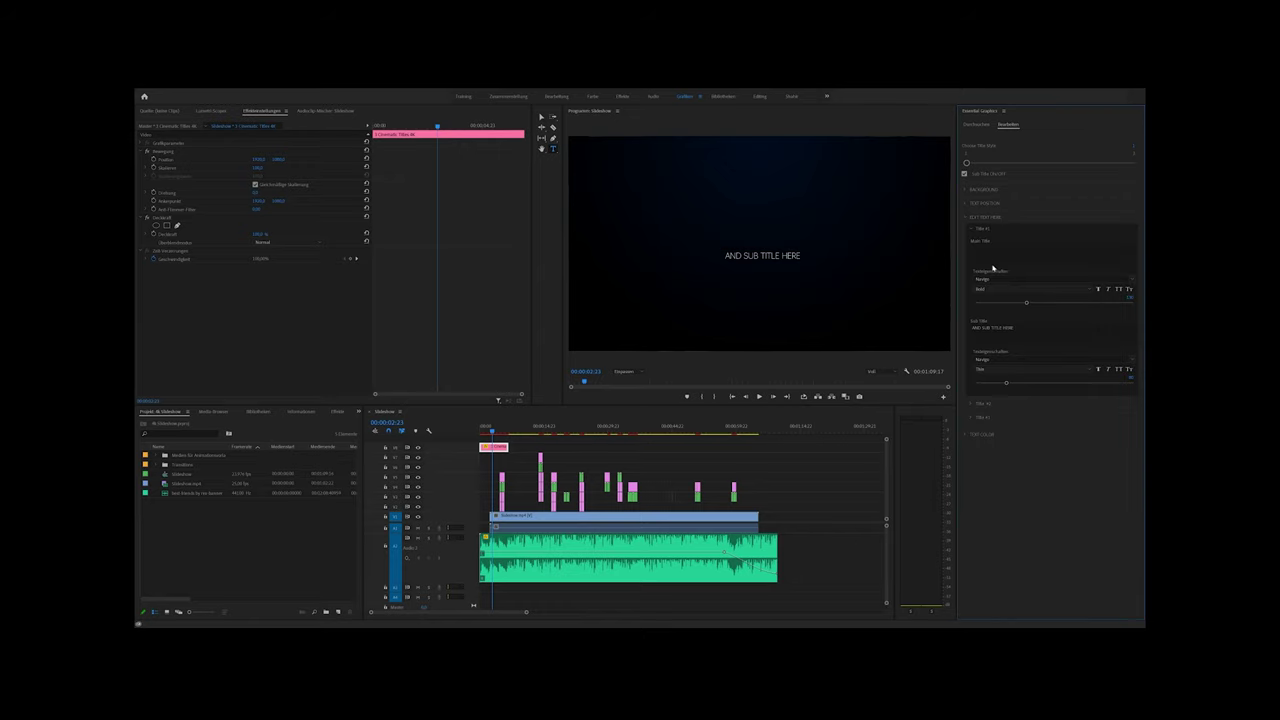
pyautogui.click(982, 253)
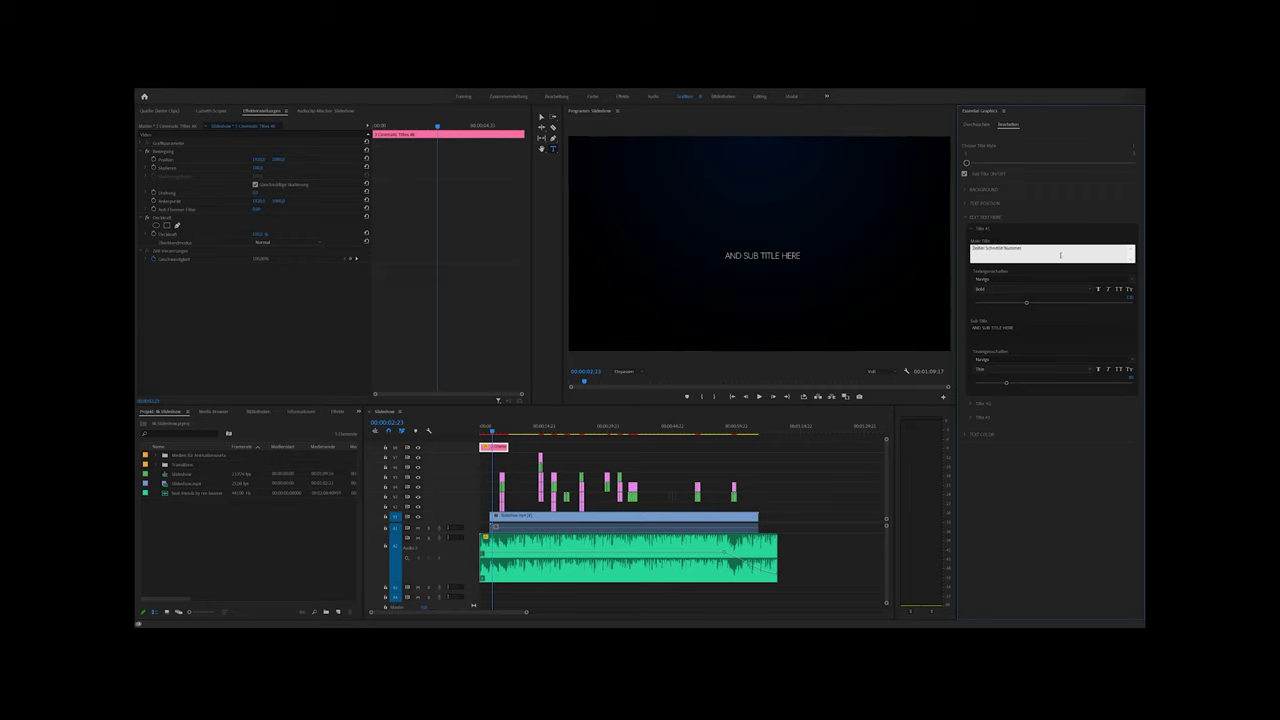
pyautogui.write('Zeitler Schnelle Nummer')
pyautogui.click(1019, 327)
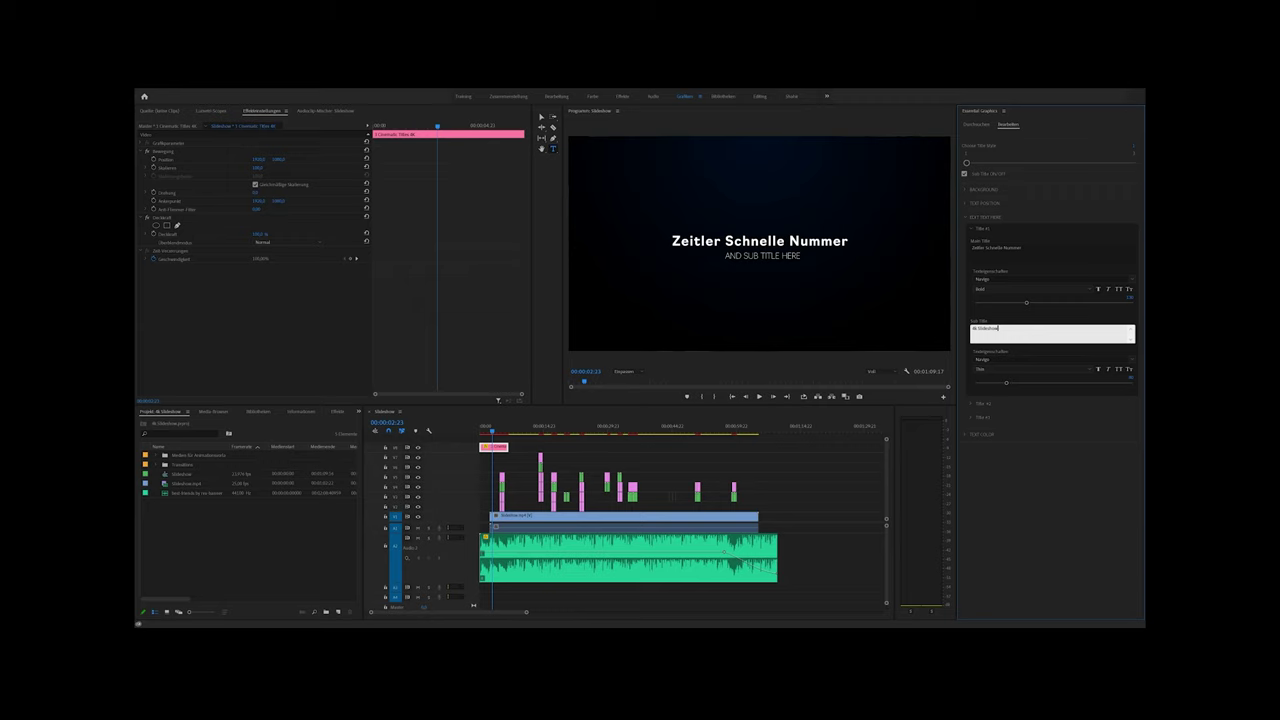
pyautogui.click(1008, 250)
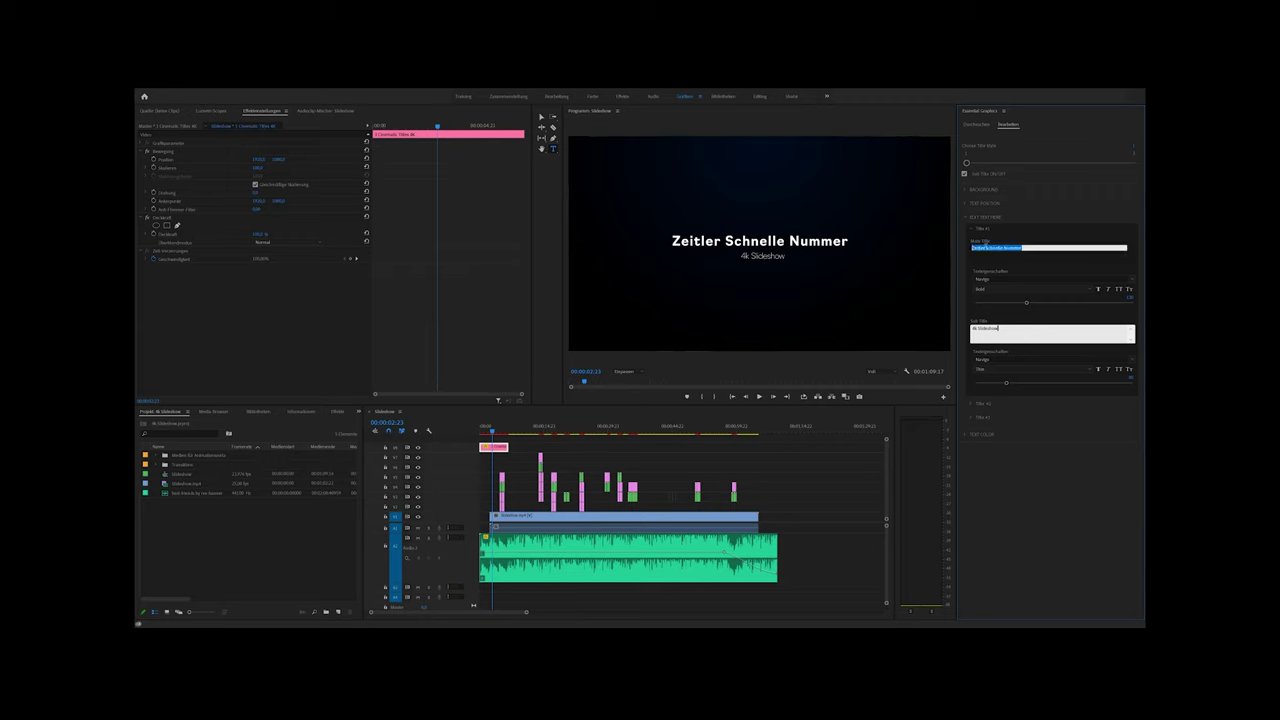